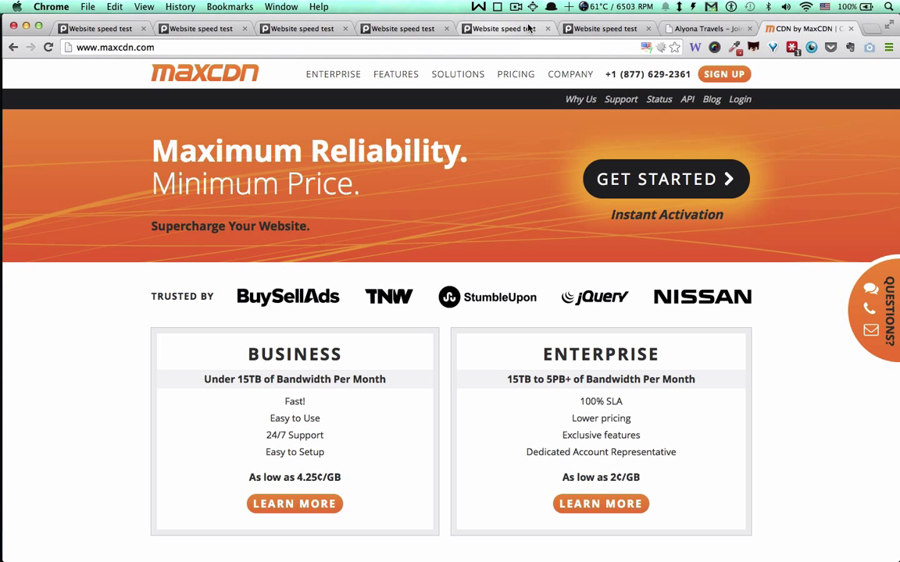
# Close the MaxCDN home page and look through the posts and sidebar on the Alyona Travels front page.
pyautogui.press('super+w')
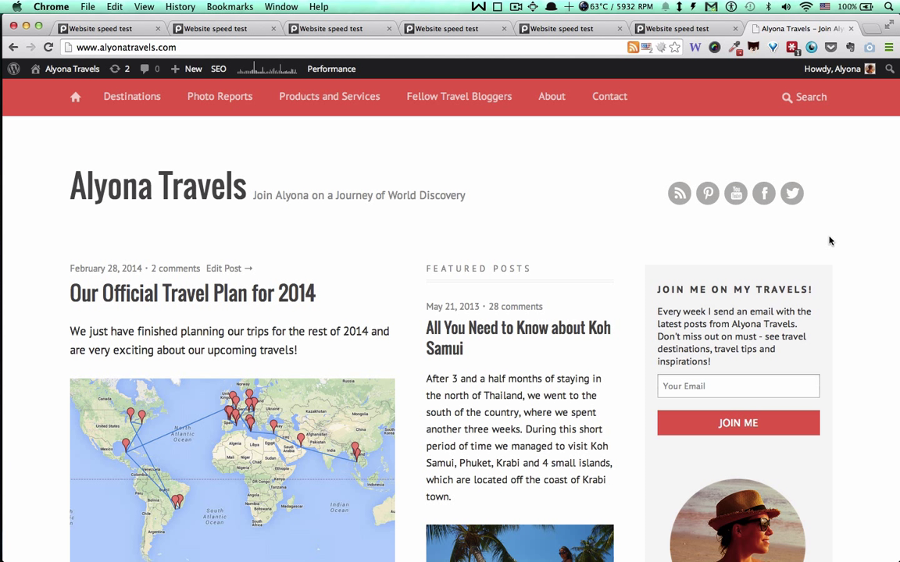
pyautogui.scroll(-10, 798, 295)
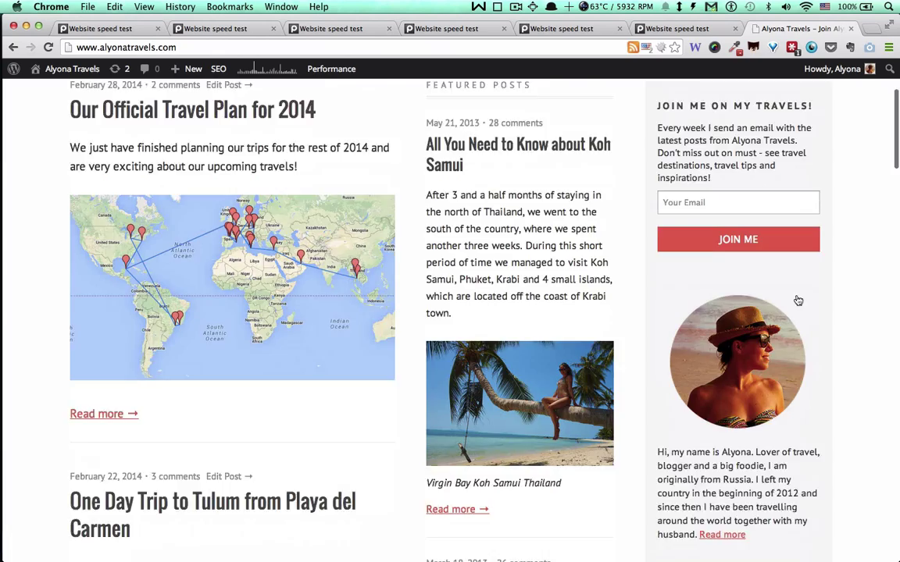
pyautogui.scroll(-7, 797, 298)
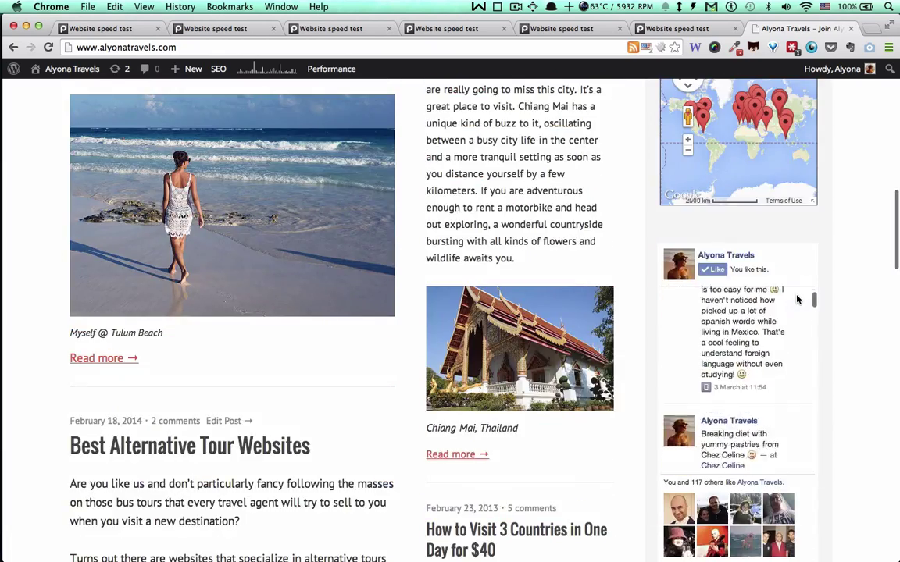
pyautogui.scroll(-8, 885, 378)
pyautogui.scroll(-9, 885, 380)
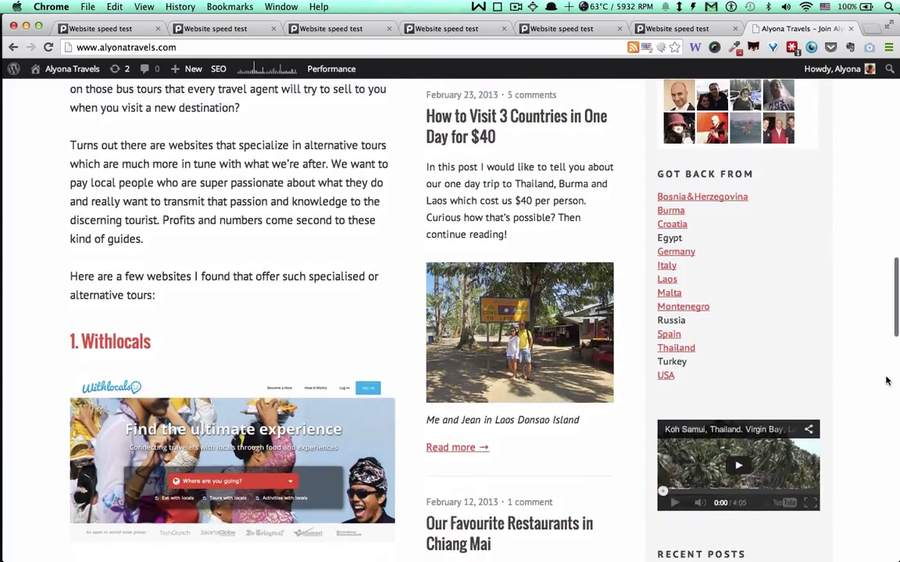
pyautogui.scroll(-6, 886, 381)
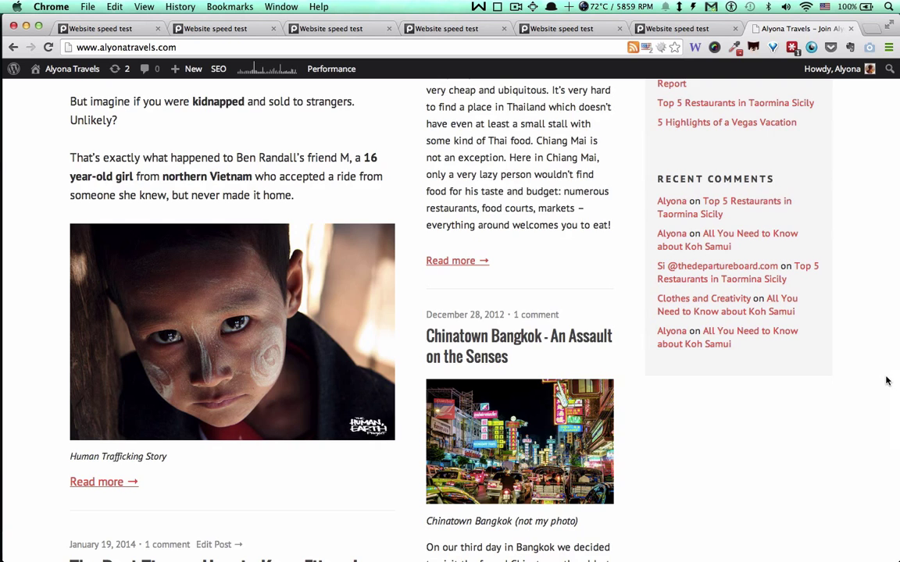
pyautogui.scroll(-7, 886, 380)
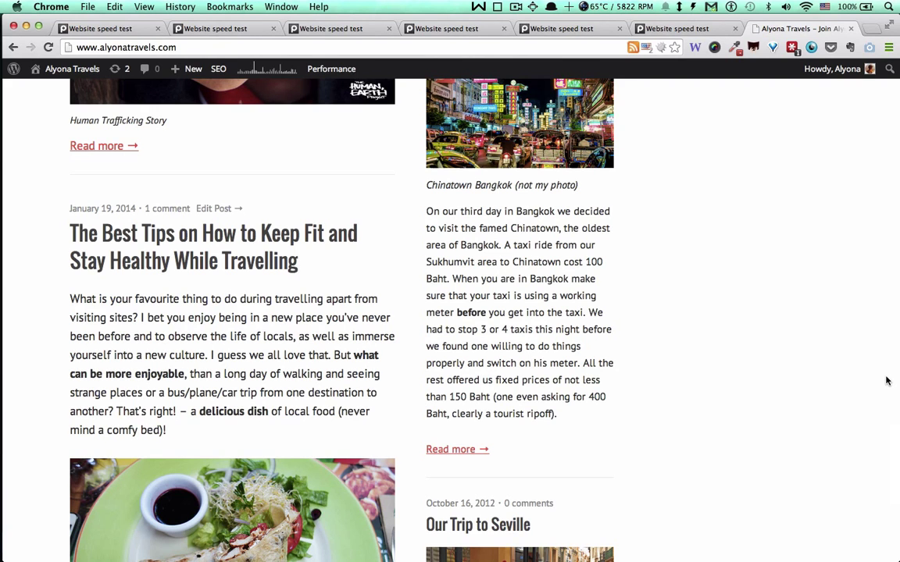
pyautogui.scroll(20, 886, 380)
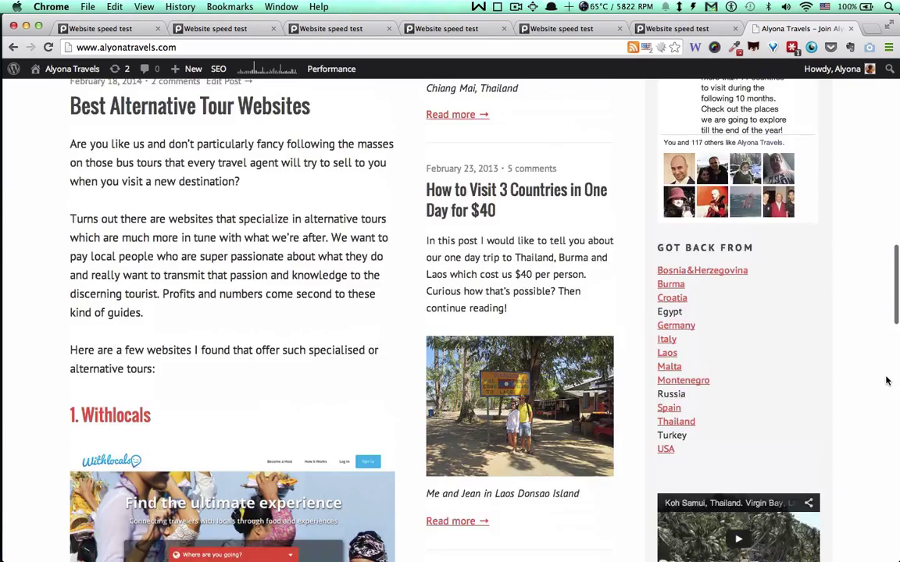
pyautogui.scroll(5, 888, 380)
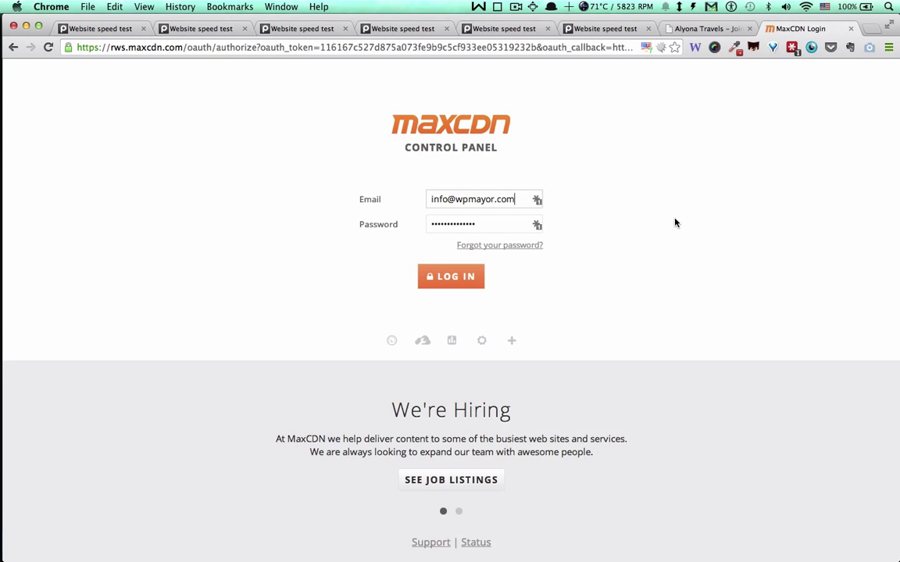
# Log in to the MaxCDN control panel and bring up the summary of all zones.
pyautogui.click(462, 284)
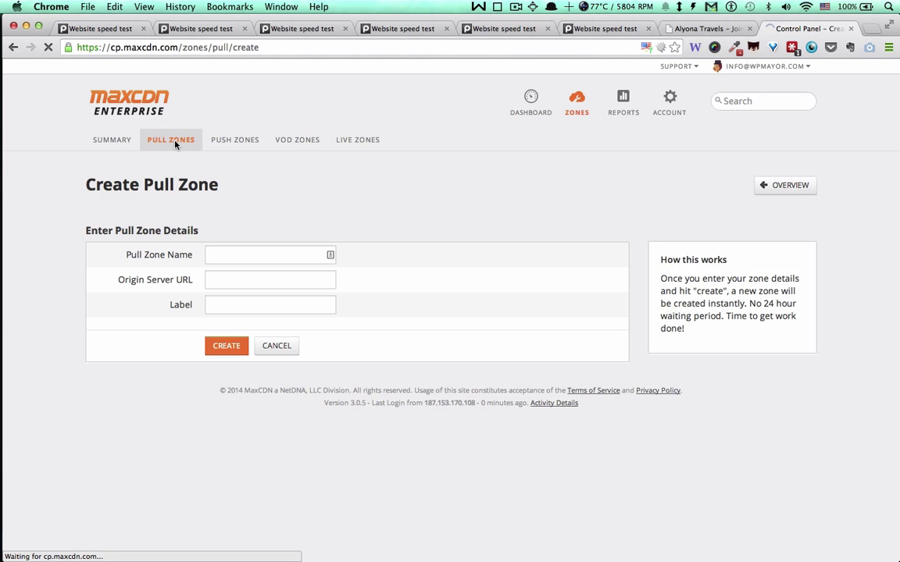
pyautogui.click(174, 145)
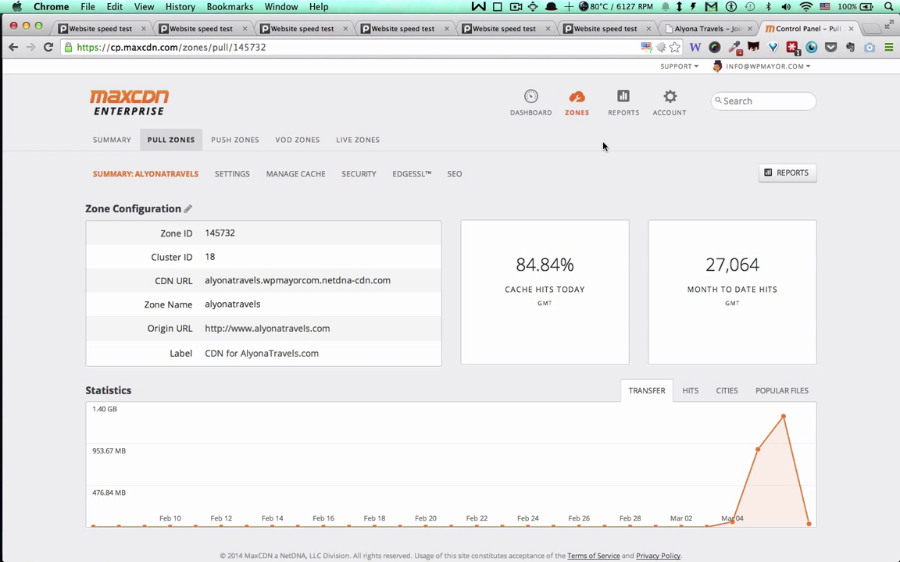
pyautogui.click(578, 103)
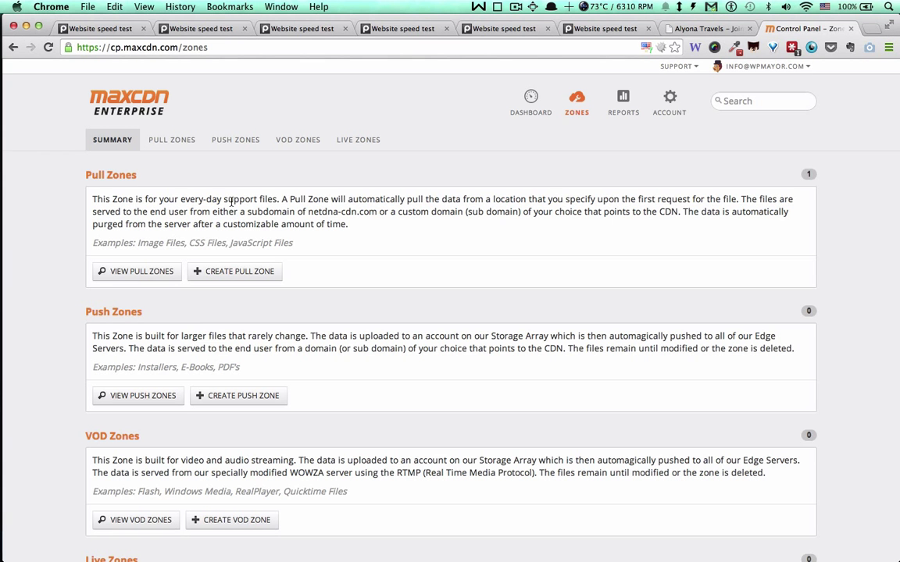
# Review the descriptions of the Pull, Push, VOD and Live Zones in the zones summary.
pyautogui.scroll(-4, 185, 385)
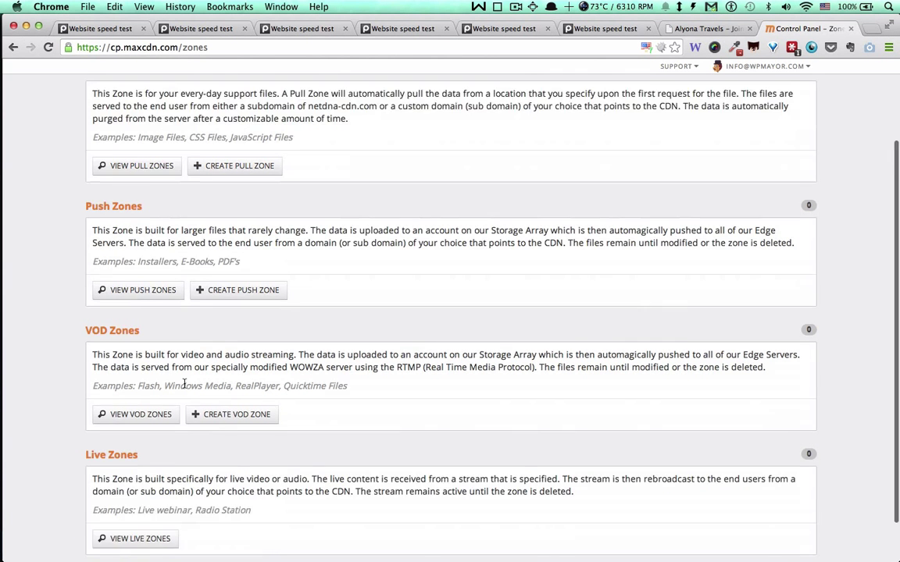
pyautogui.scroll(4, 184, 385)
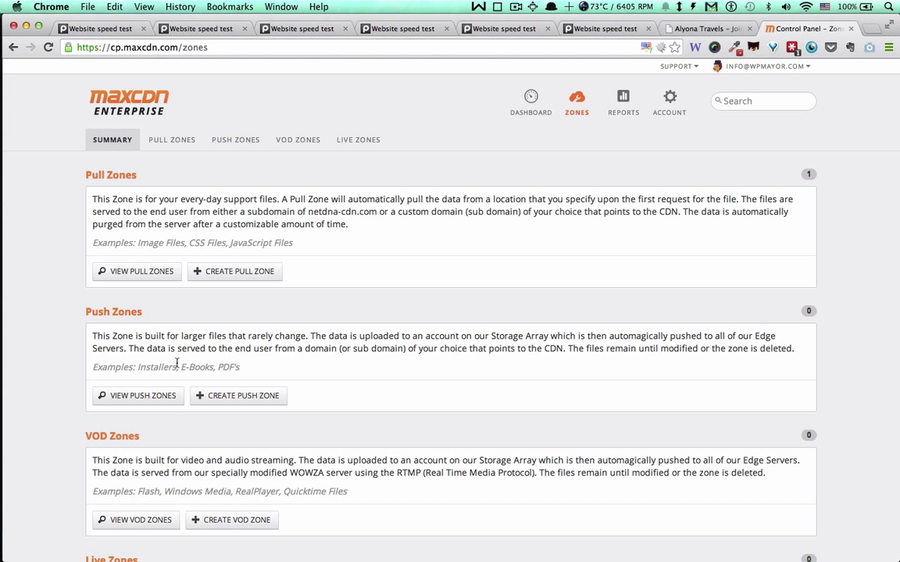
pyautogui.scroll(-2, 177, 364)
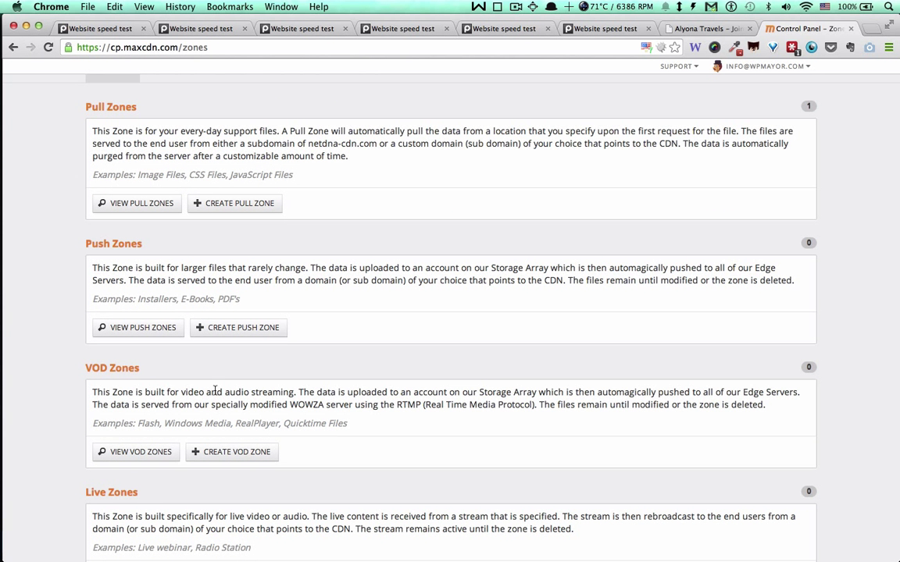
pyautogui.scroll(-1, 265, 403)
pyautogui.scroll(-3, 265, 404)
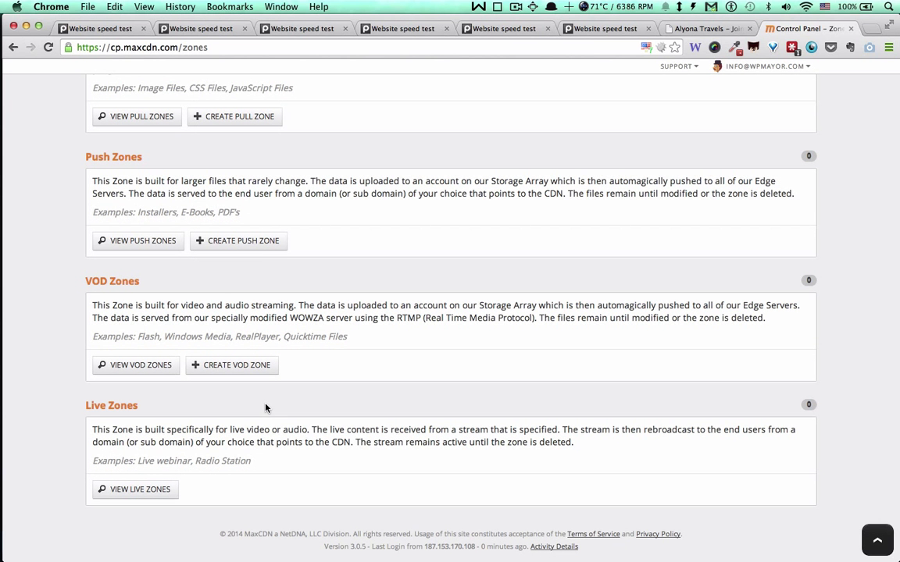
pyautogui.scroll(6, 266, 408)
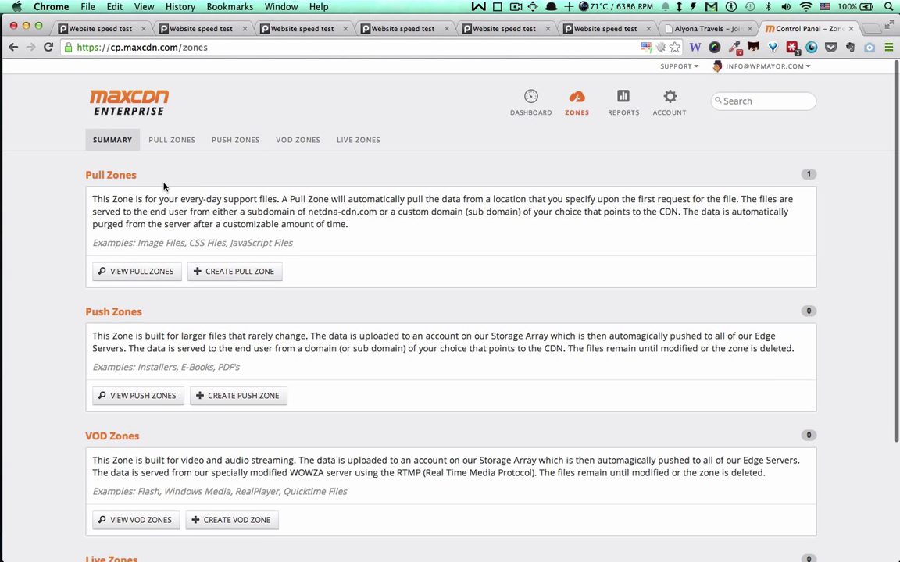
pyautogui.click(241, 275)
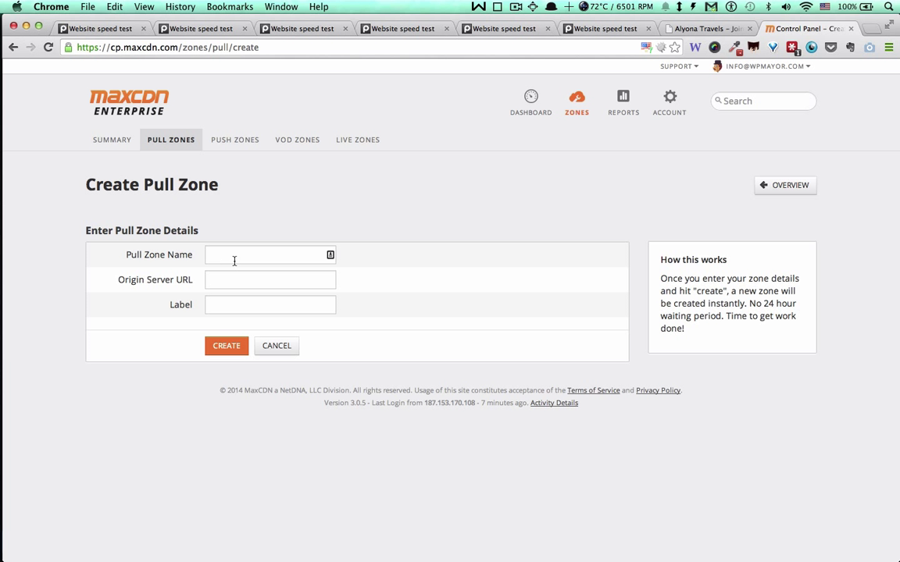
pyautogui.click(234, 261)
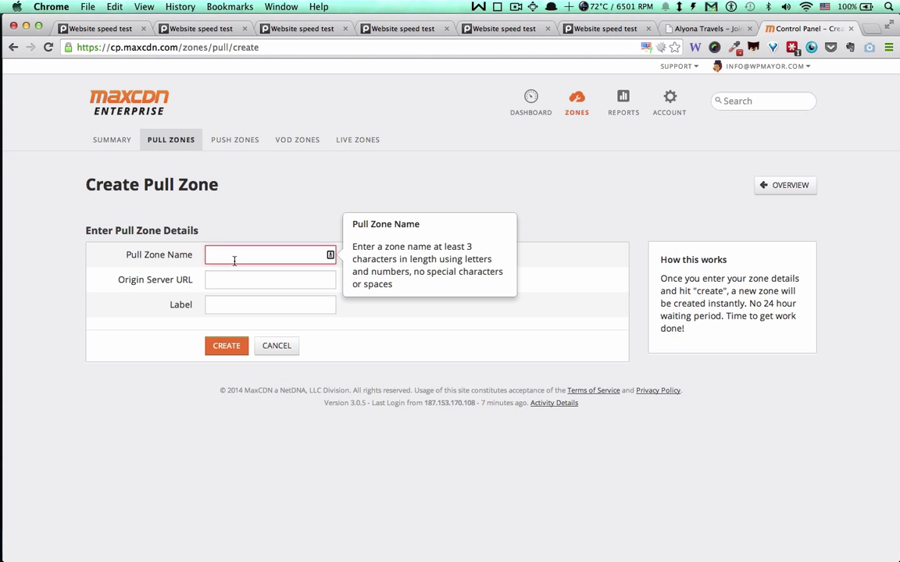
pyautogui.write('web')
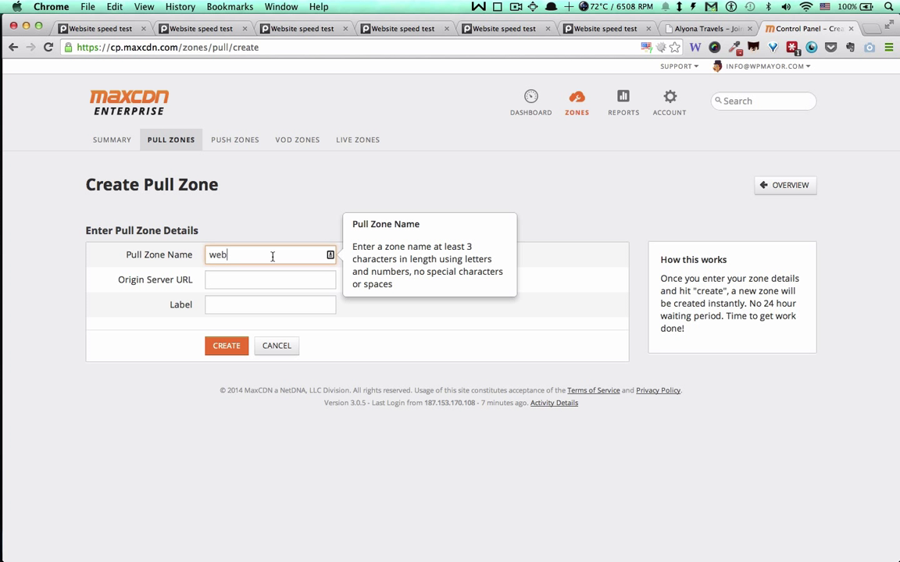
pyautogui.click(272, 281)
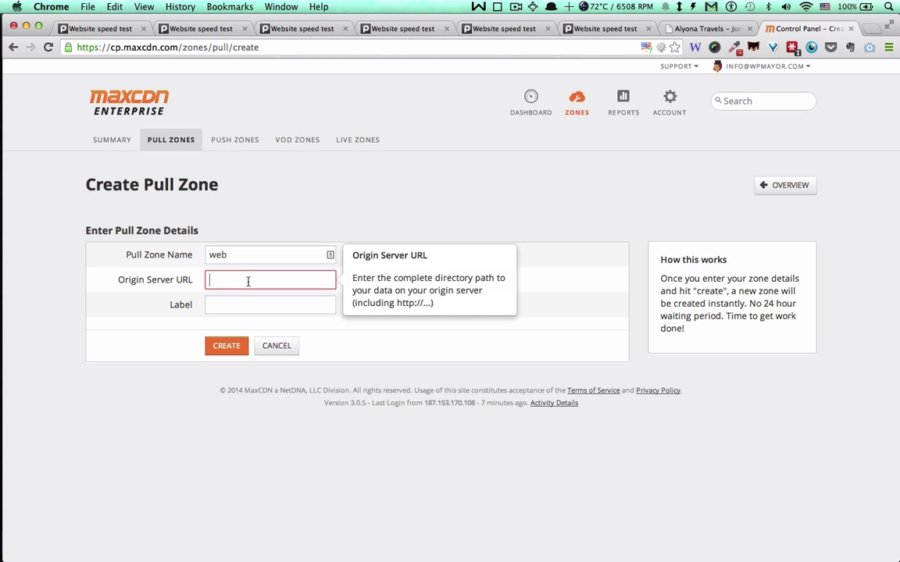
pyautogui.write('http://www.')
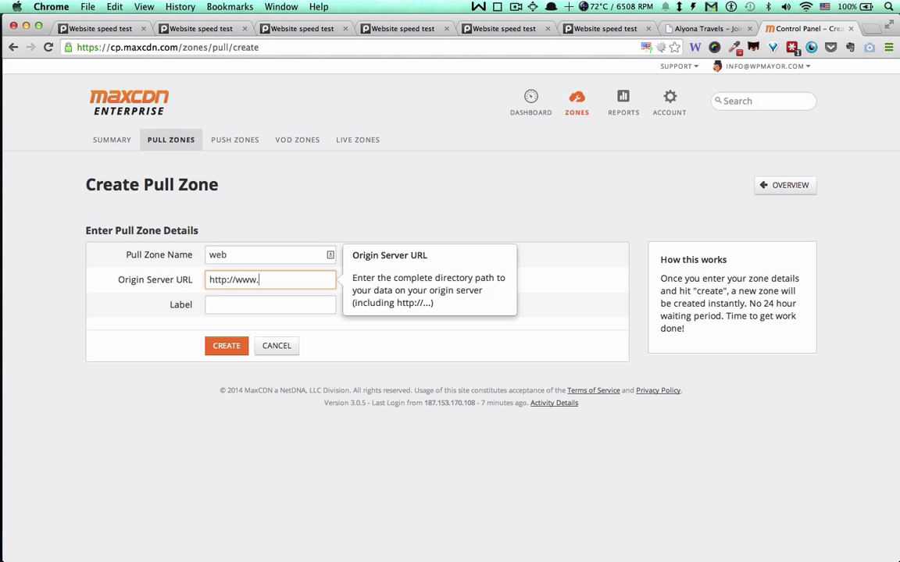
pyautogui.write('alyonatravels.com')
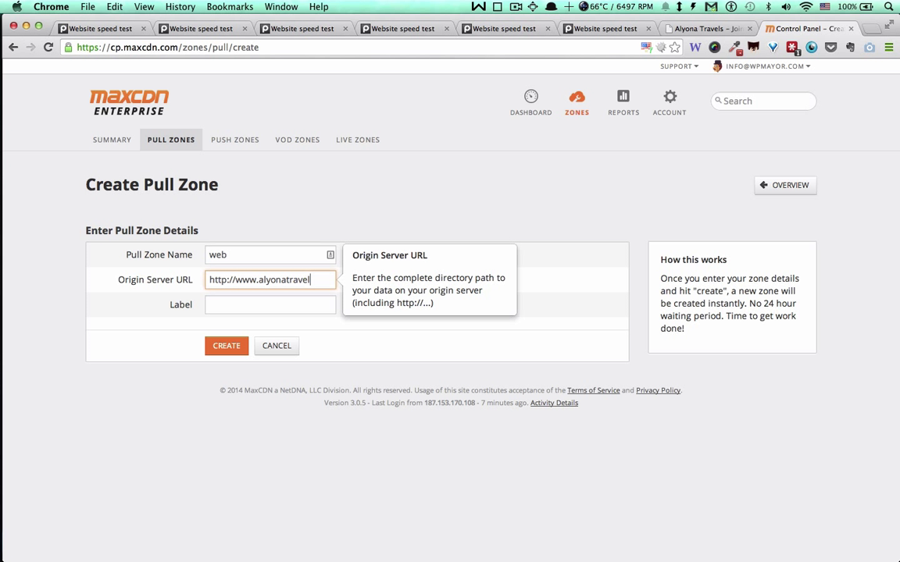
pyautogui.click(270, 304)
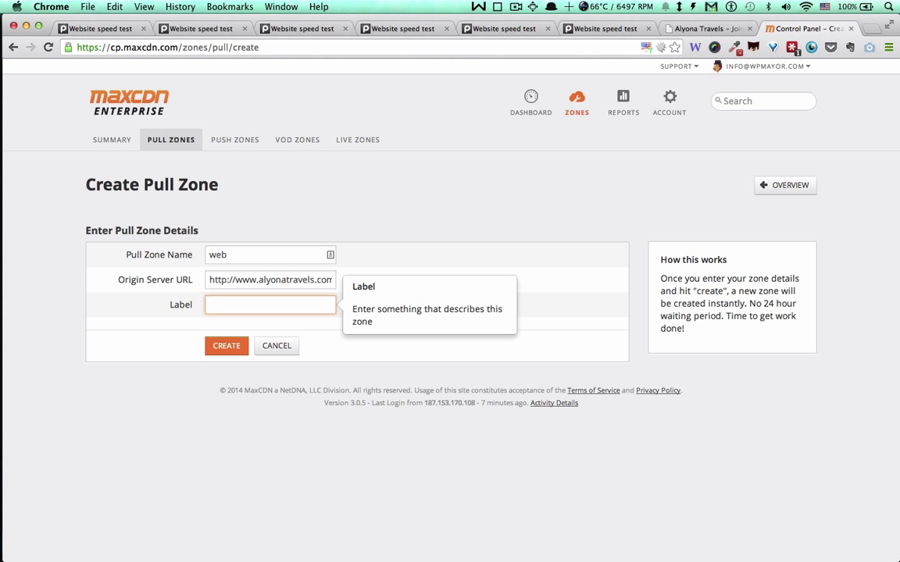
pyautogui.write('CDN for Alyona Travels')
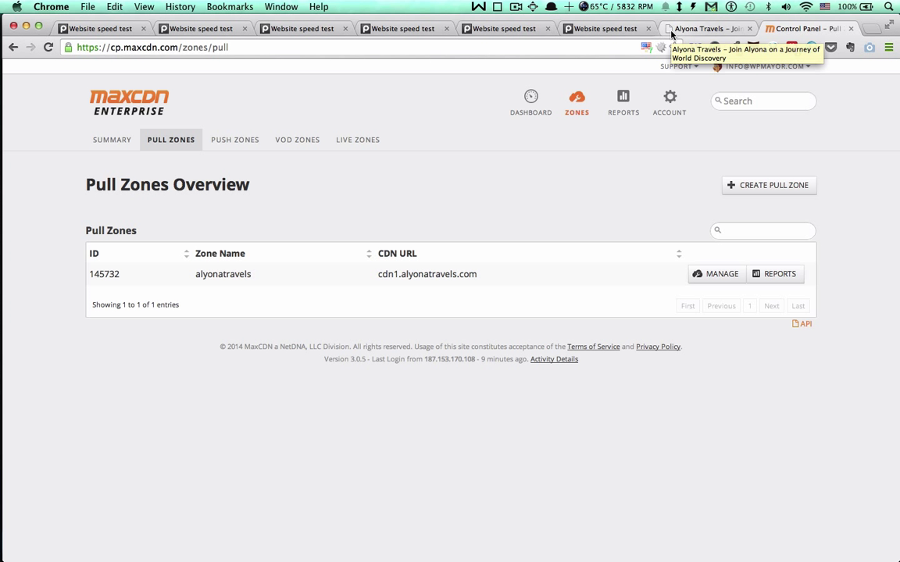
# Switch to the WordPress site and review the page, minify, database and object cache sections of W3 Total Cache's general settings.
pyautogui.click(671, 32)
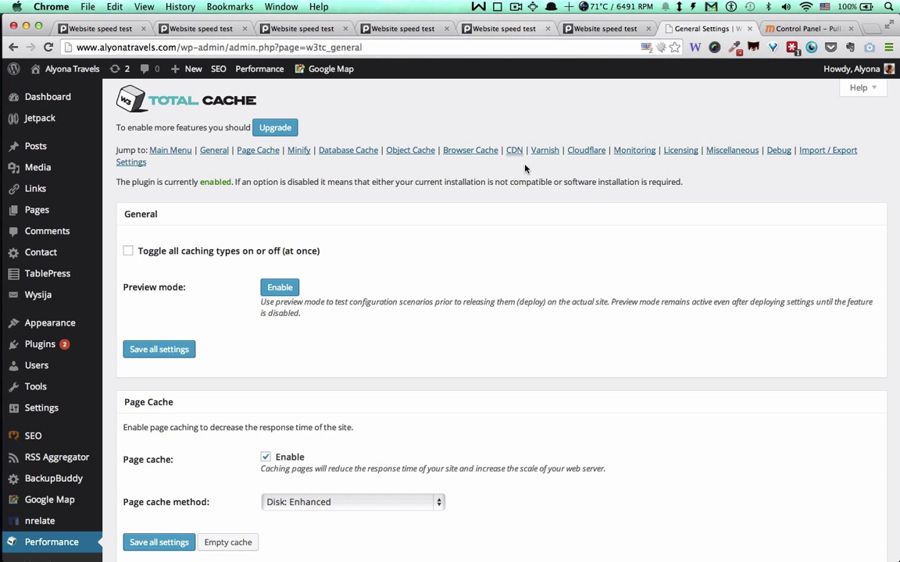
pyautogui.scroll(-4, 220, 456)
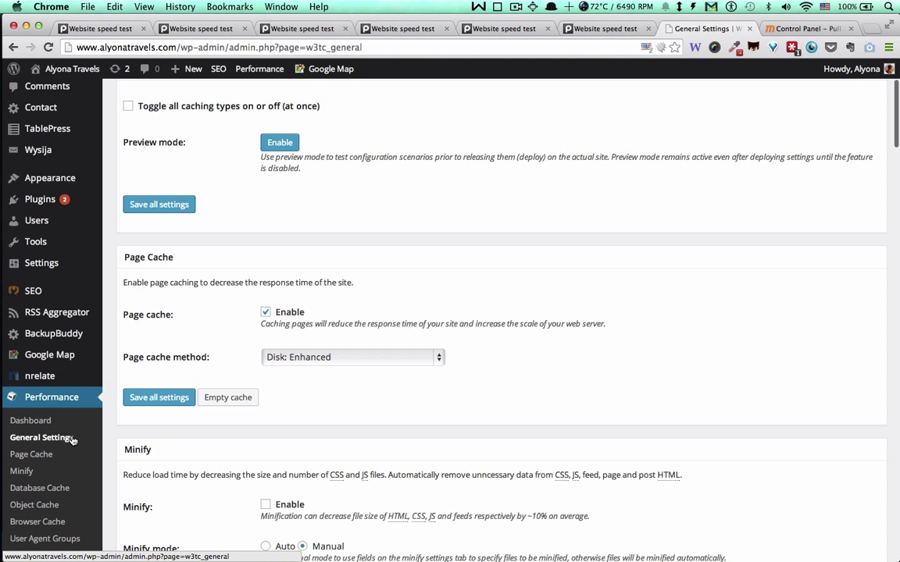
pyautogui.scroll(4, 336, 215)
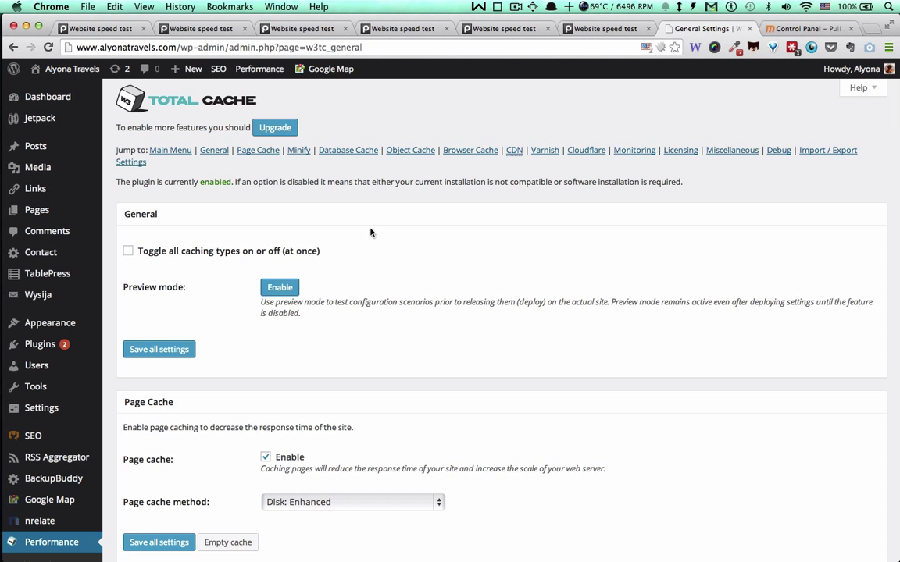
pyautogui.scroll(-5, 371, 232)
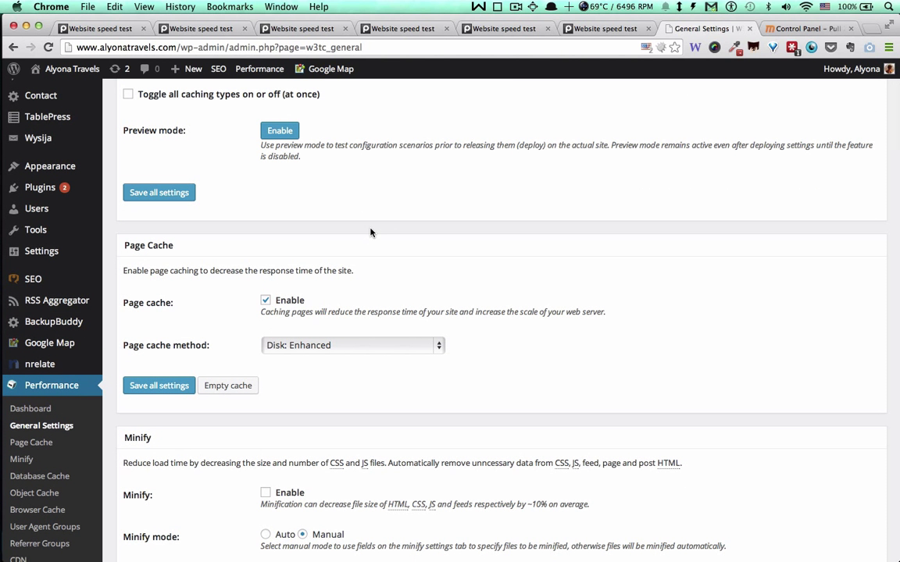
pyautogui.scroll(2, 371, 232)
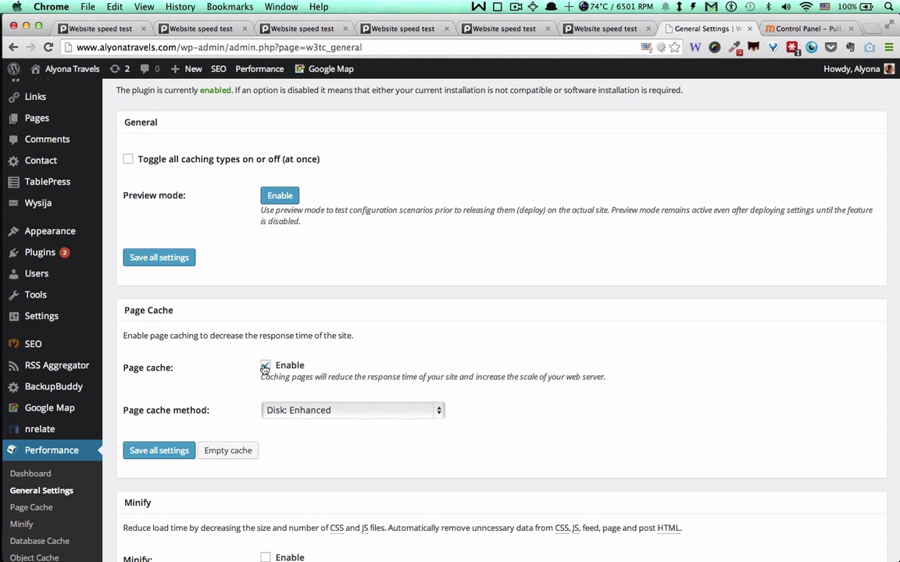
pyautogui.scroll(-6, 265, 369)
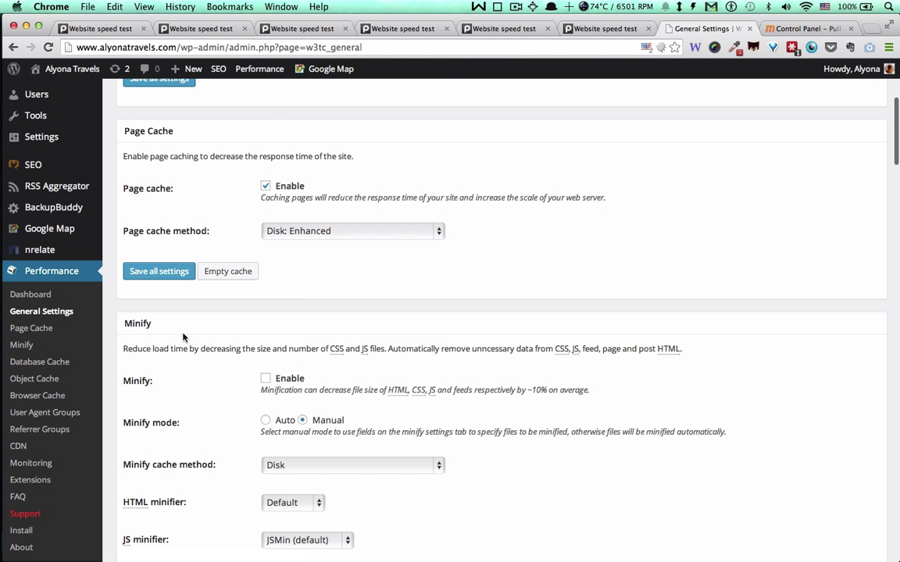
pyautogui.scroll(-10, 237, 420)
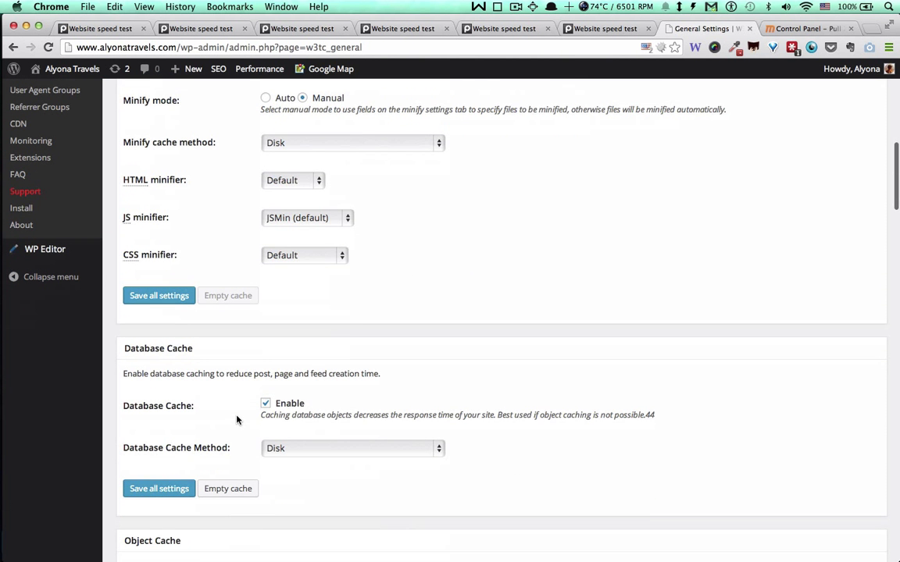
pyautogui.scroll(-5, 296, 407)
pyautogui.scroll(-4, 300, 407)
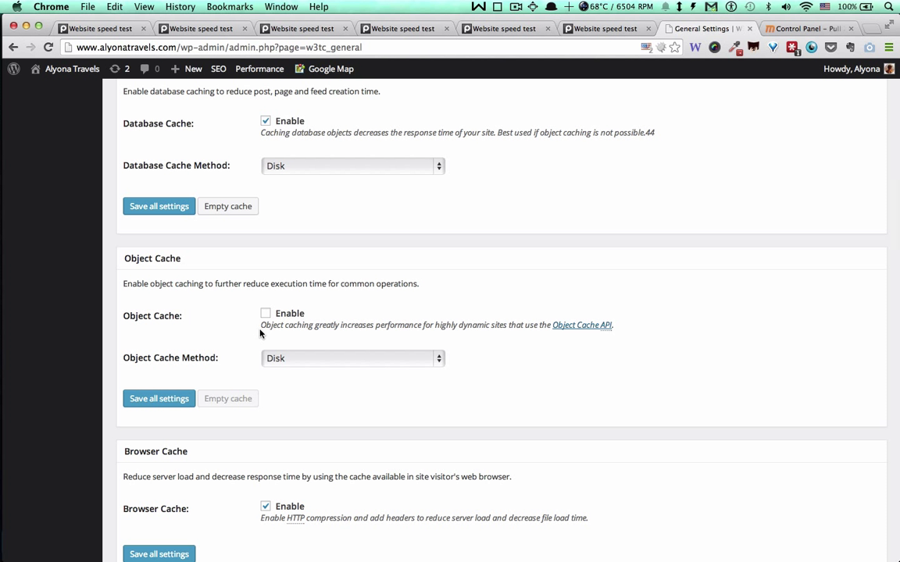
# Set the CDN type to MaxCDN in the general settings, save all settings, and empty all caches.
pyautogui.scroll(-5, 260, 334)
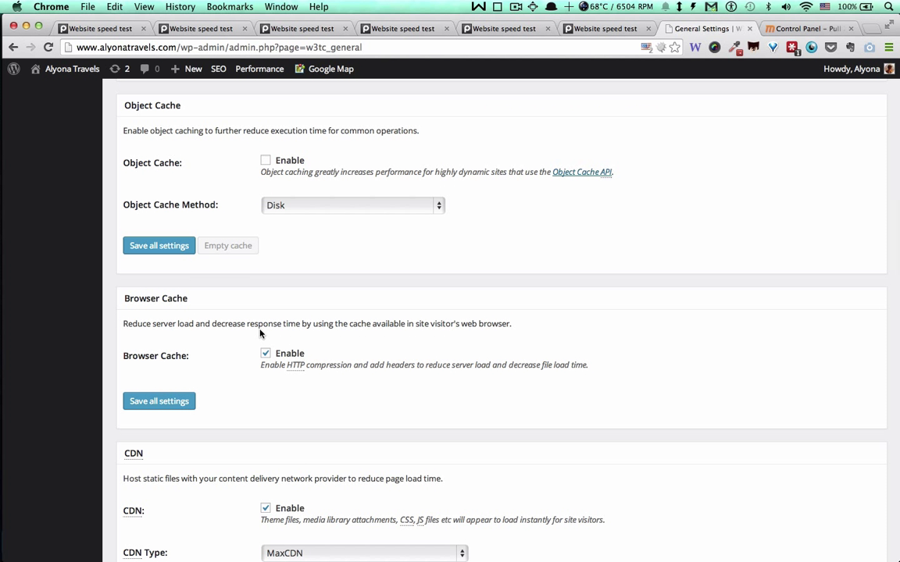
pyautogui.scroll(-8, 235, 359)
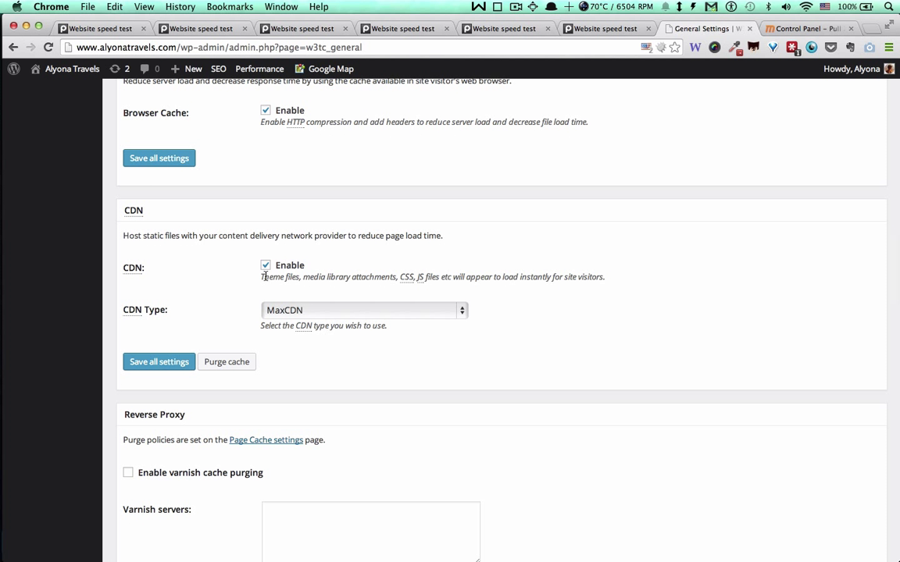
pyautogui.click(324, 311)
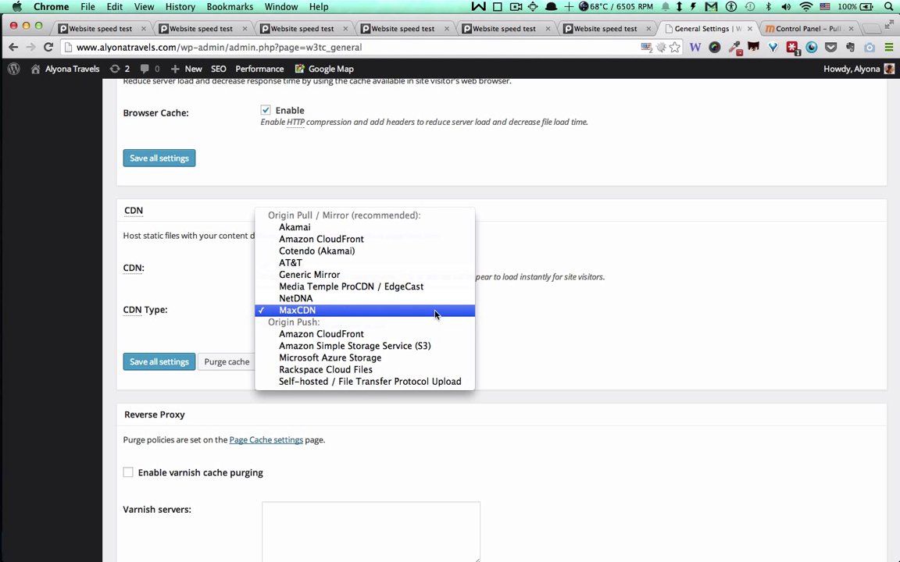
pyautogui.click(438, 314)
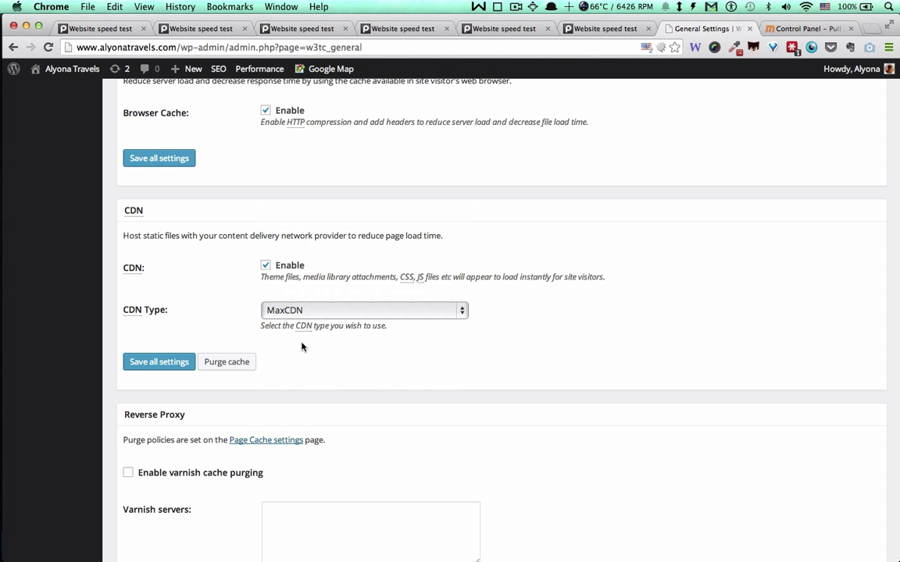
pyautogui.click(174, 362)
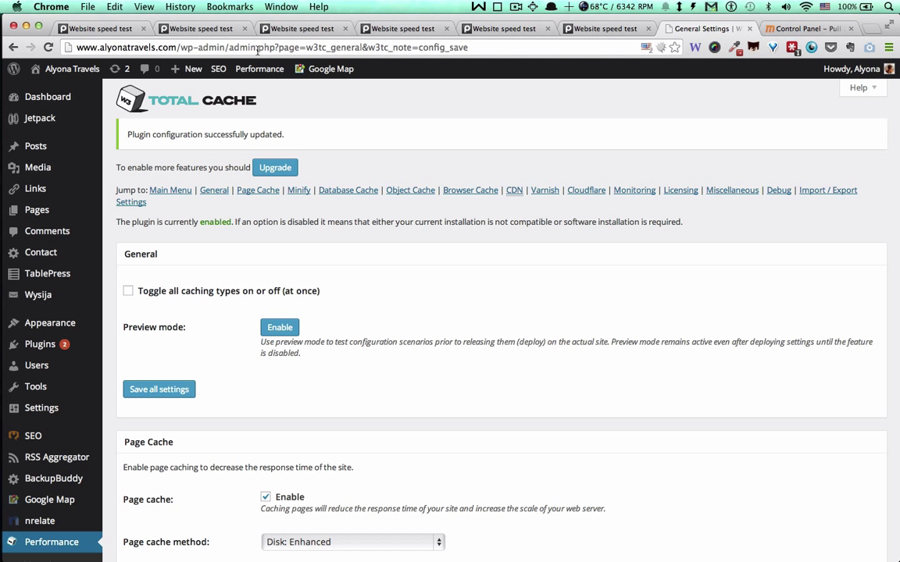
pyautogui.moveTo(261, 70)
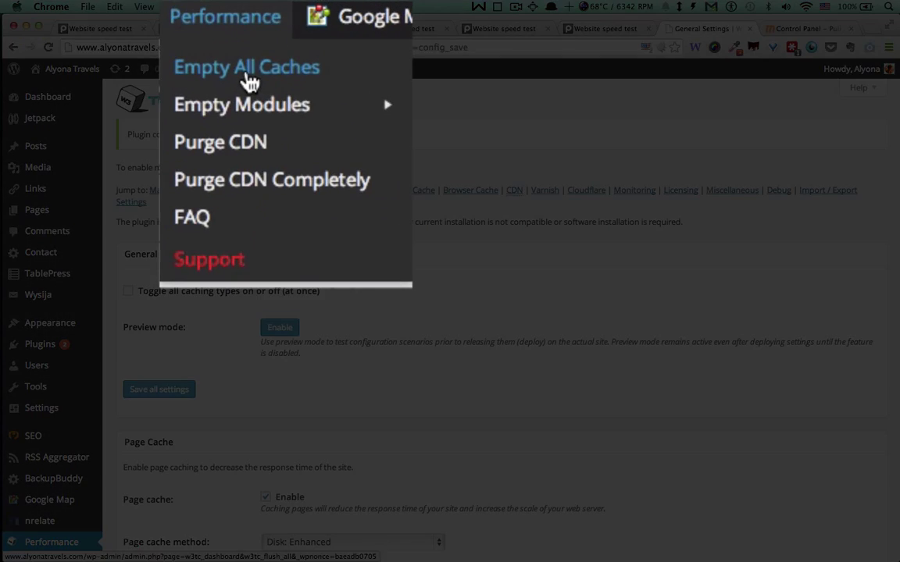
pyautogui.click(249, 82)
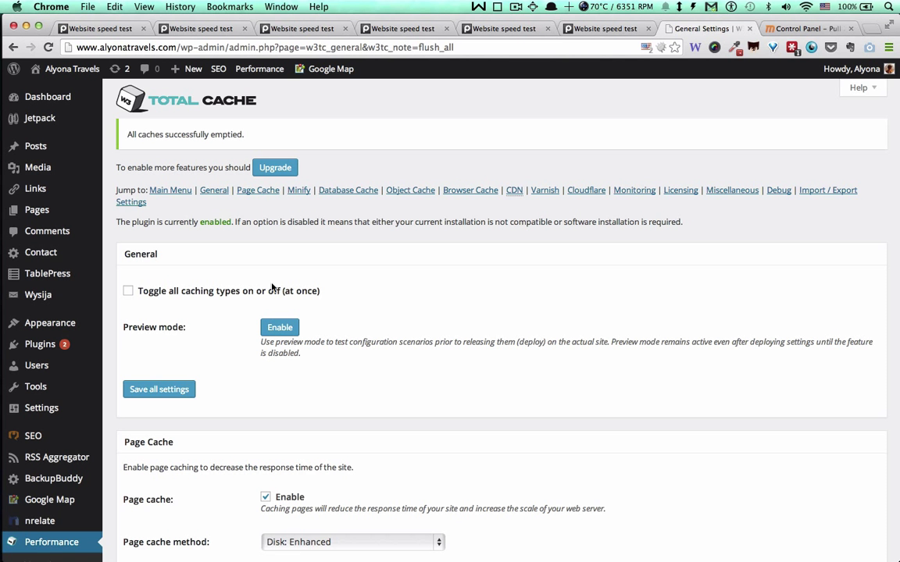
# Check the pull zone choices and replacement hostnames in the plugin's CDN settings and run the MaxCDN test.
pyautogui.scroll(-5, 274, 289)
pyautogui.scroll(-1, 272, 287)
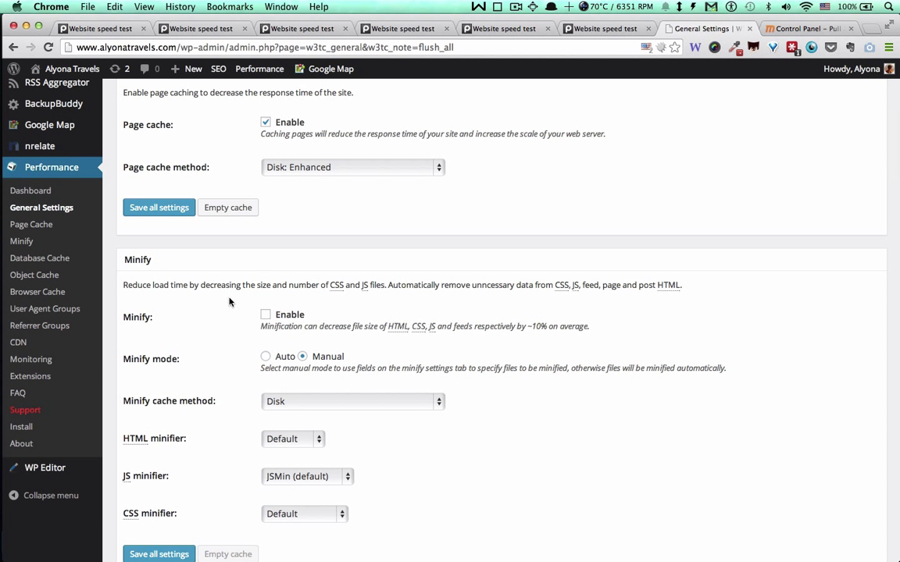
pyautogui.click(20, 342)
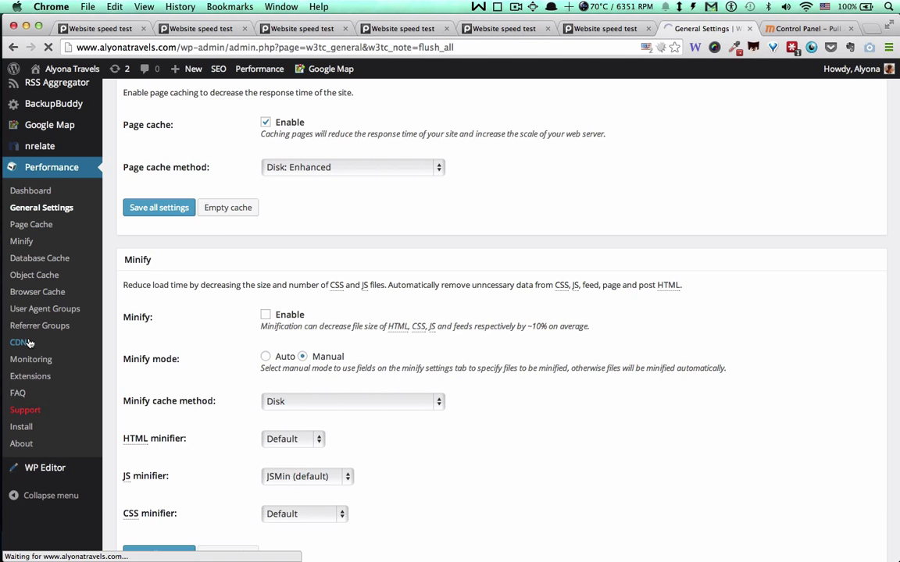
pyautogui.scroll(-10, 227, 391)
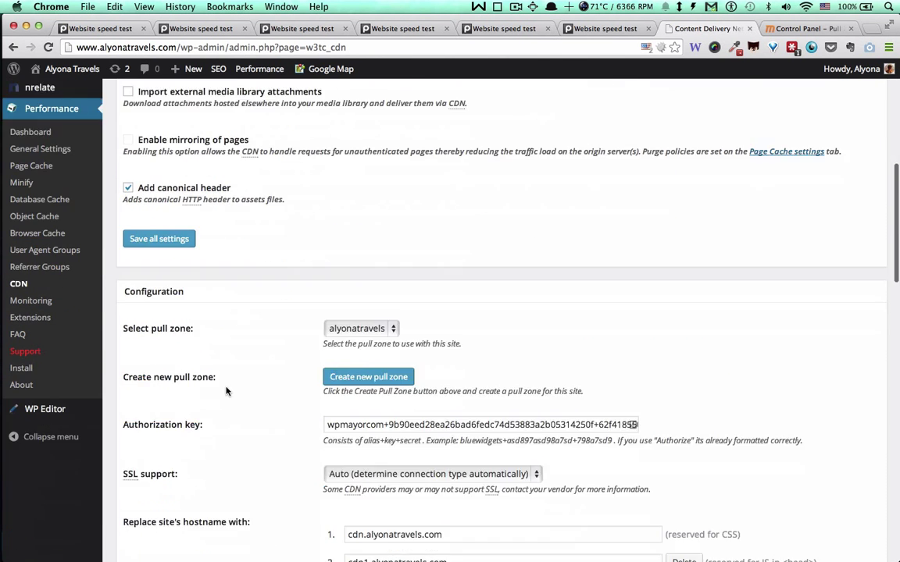
pyautogui.scroll(-3, 226, 391)
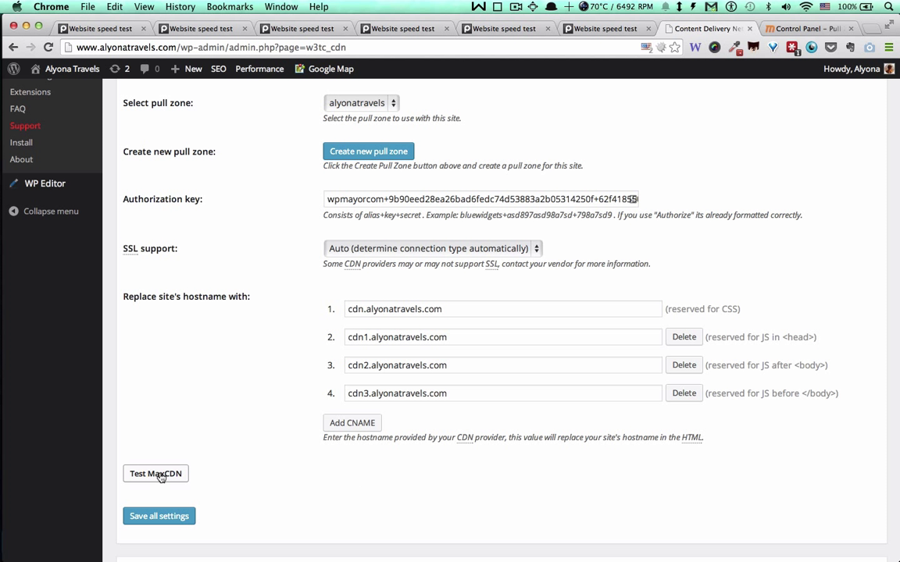
pyautogui.click(373, 108)
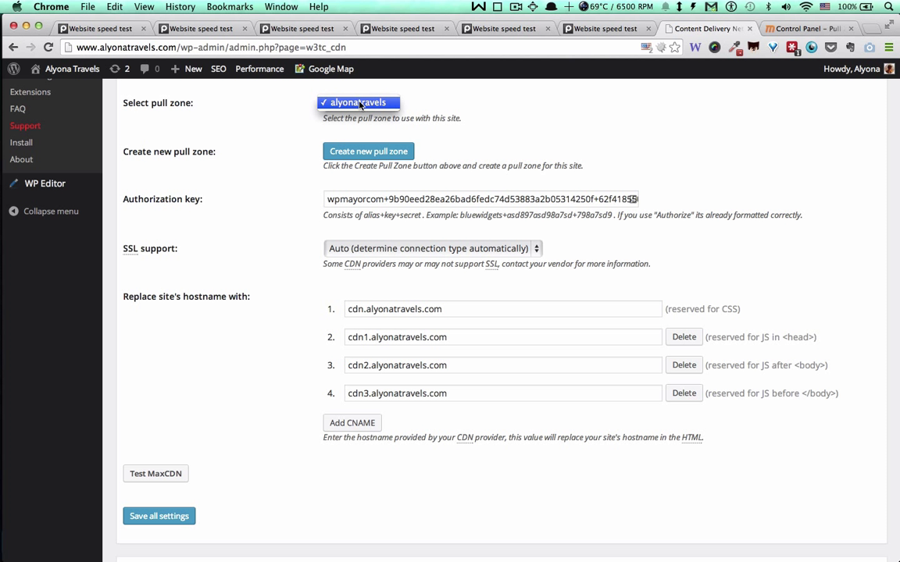
pyautogui.click(256, 219)
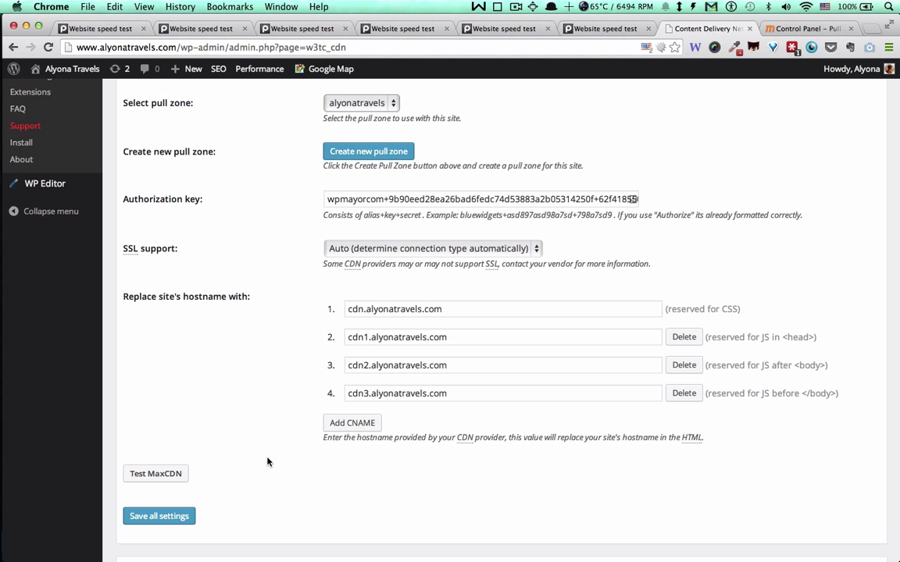
pyautogui.click(175, 474)
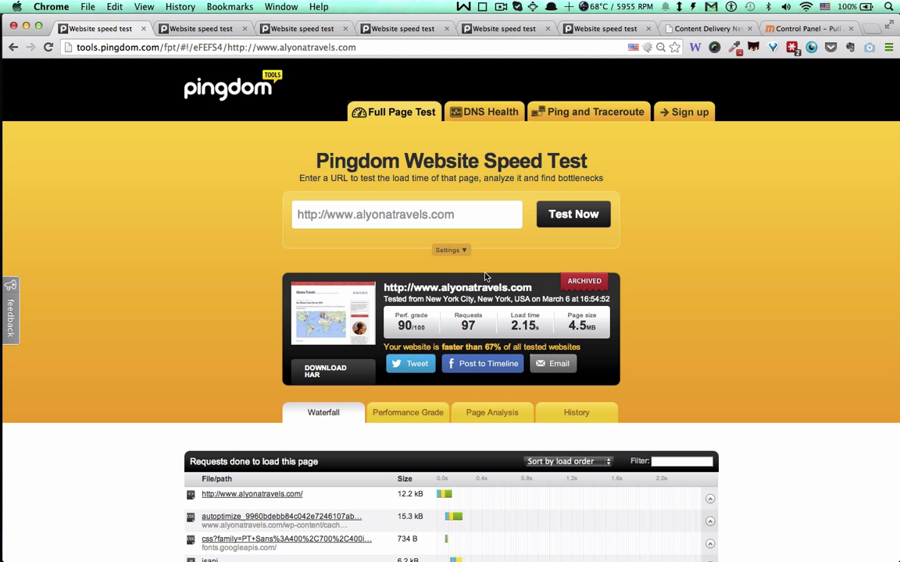
pyautogui.click(215, 31)
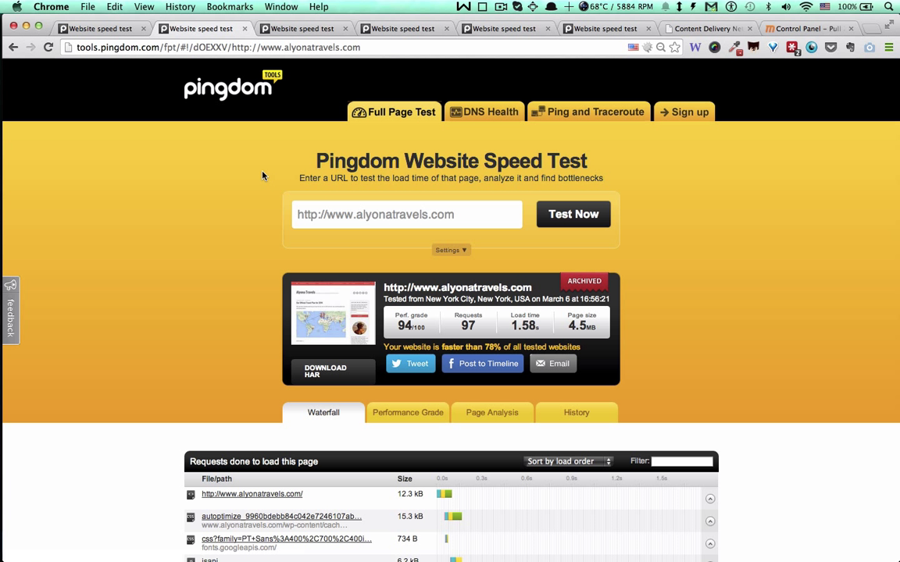
pyautogui.click(312, 35)
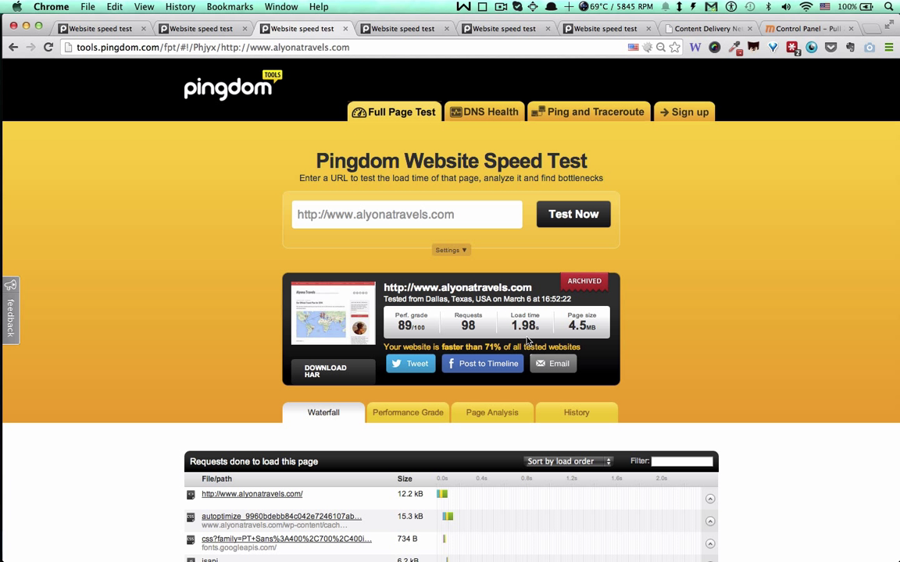
pyautogui.click(406, 29)
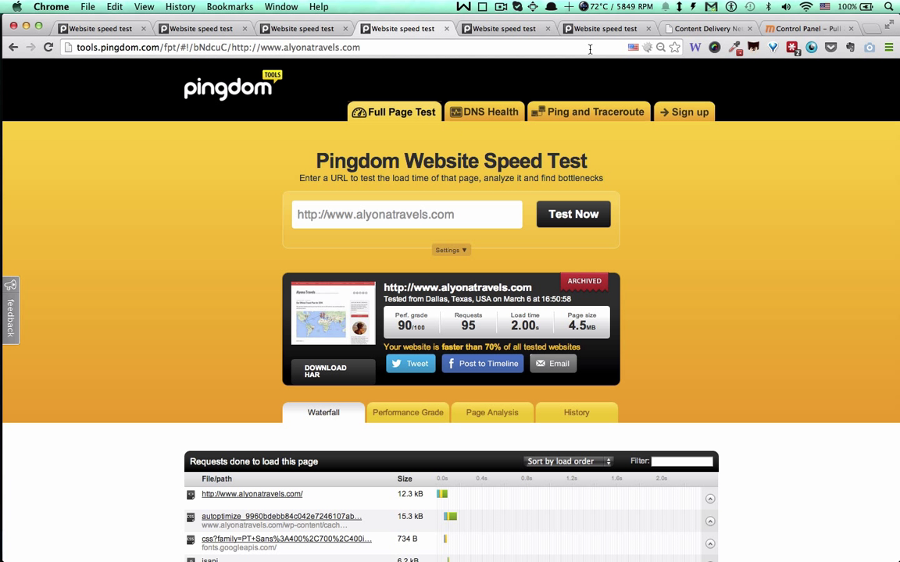
pyautogui.click(502, 36)
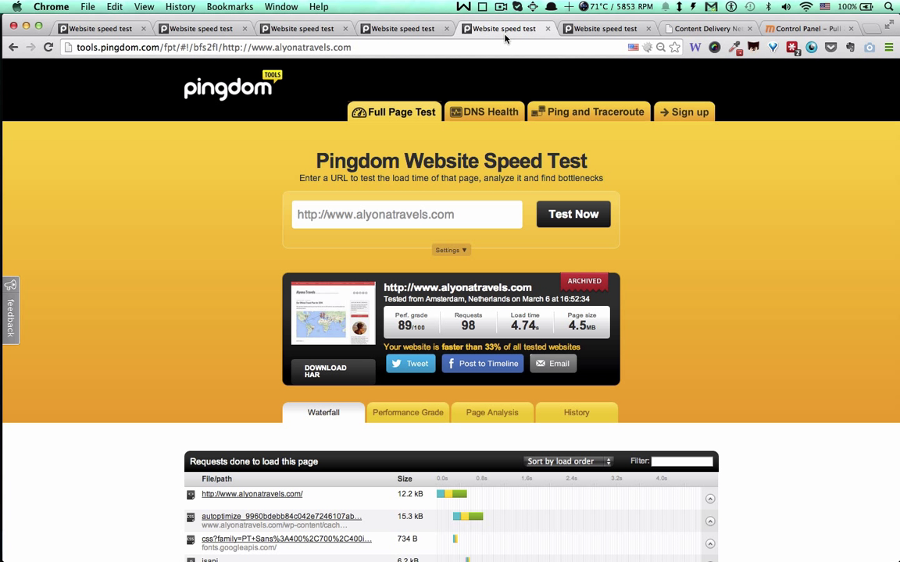
pyautogui.click(606, 29)
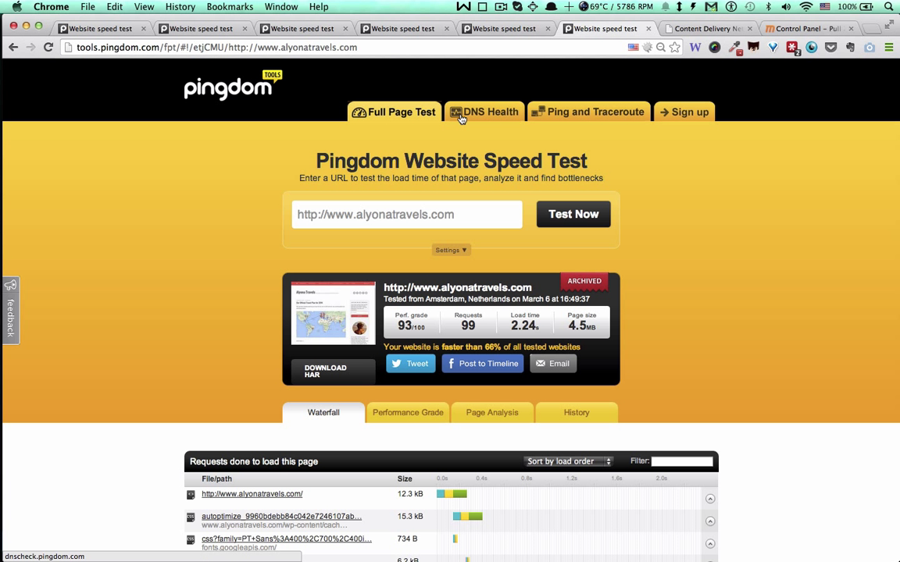
# Examine the waterfall of page requests and the summary of the last Amsterdam speed test.
pyautogui.scroll(-5, 226, 229)
pyautogui.scroll(-4, 178, 328)
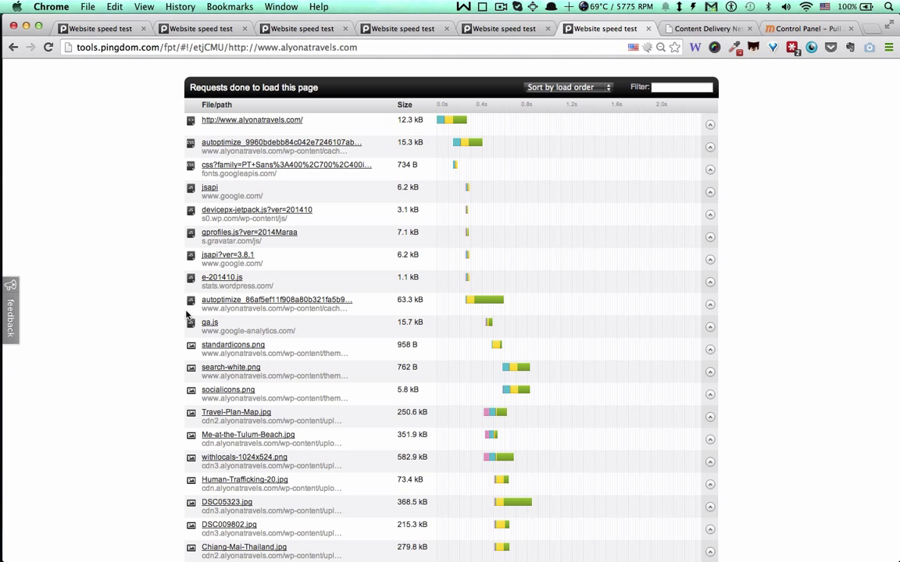
pyautogui.scroll(8, 185, 308)
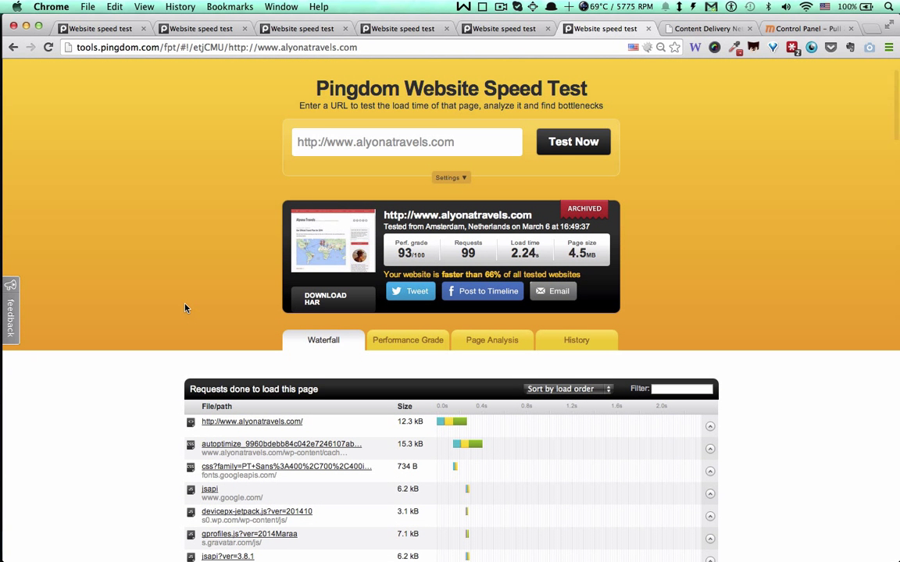
pyautogui.scroll(-1, 185, 307)
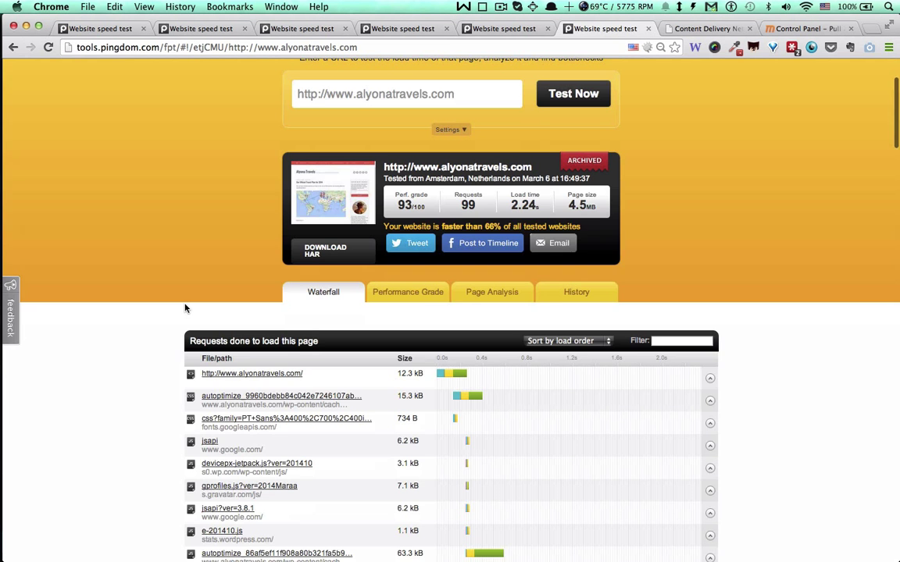
pyautogui.scroll(3, 185, 308)
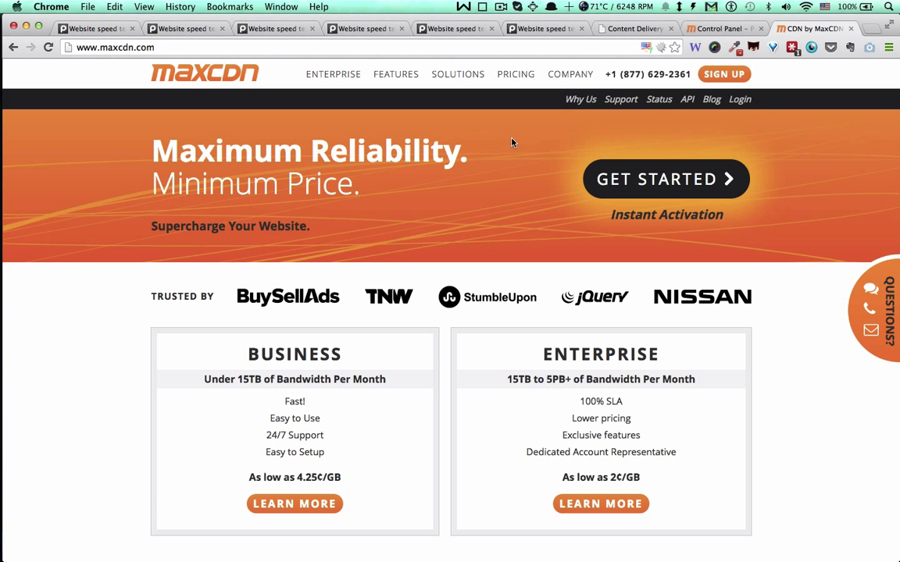
# Open the CMS solutions page on the MaxCDN website and continue to its pricing options.
pyautogui.moveTo(457, 74)
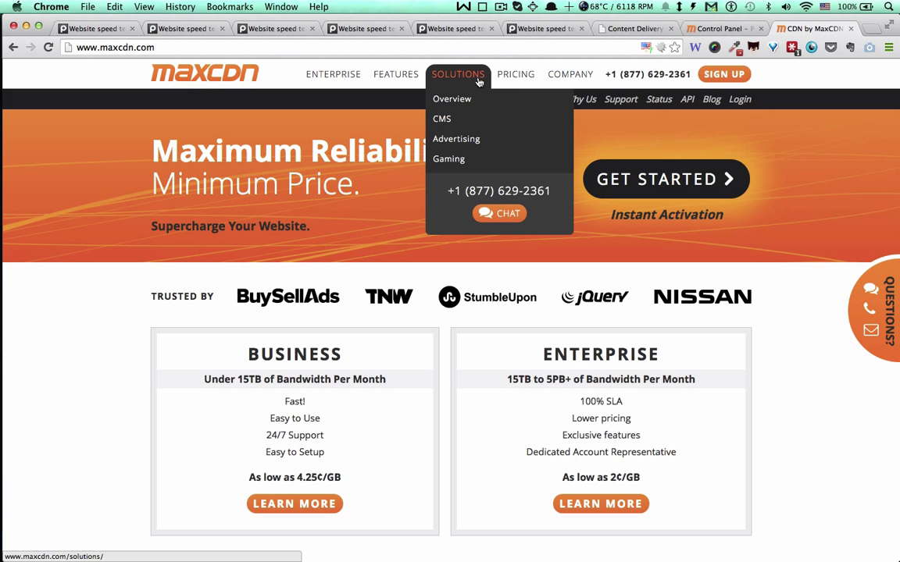
pyautogui.click(460, 119)
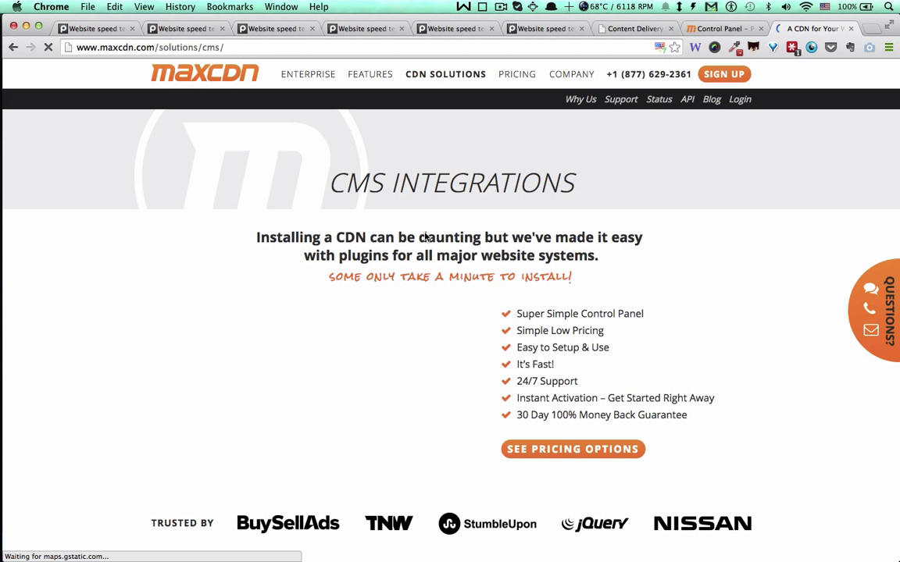
pyautogui.click(559, 451)
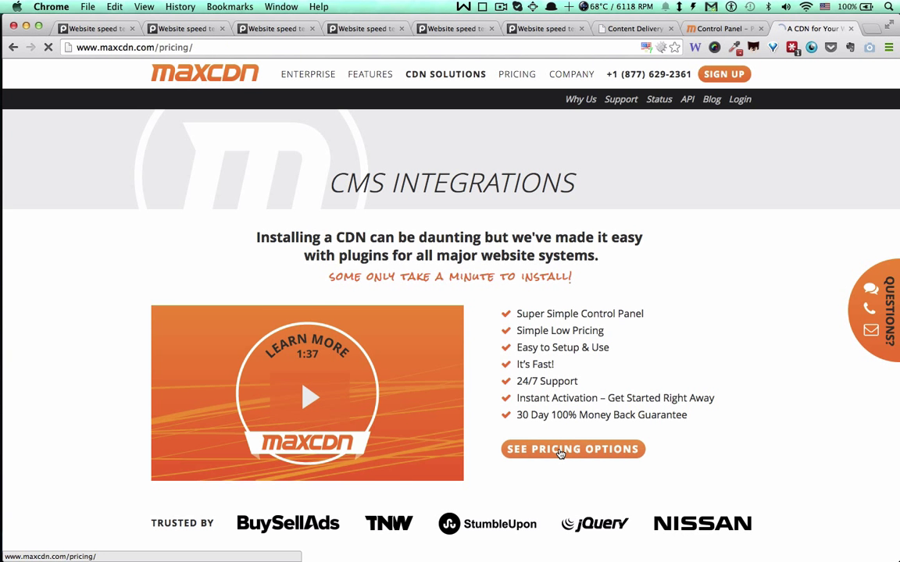